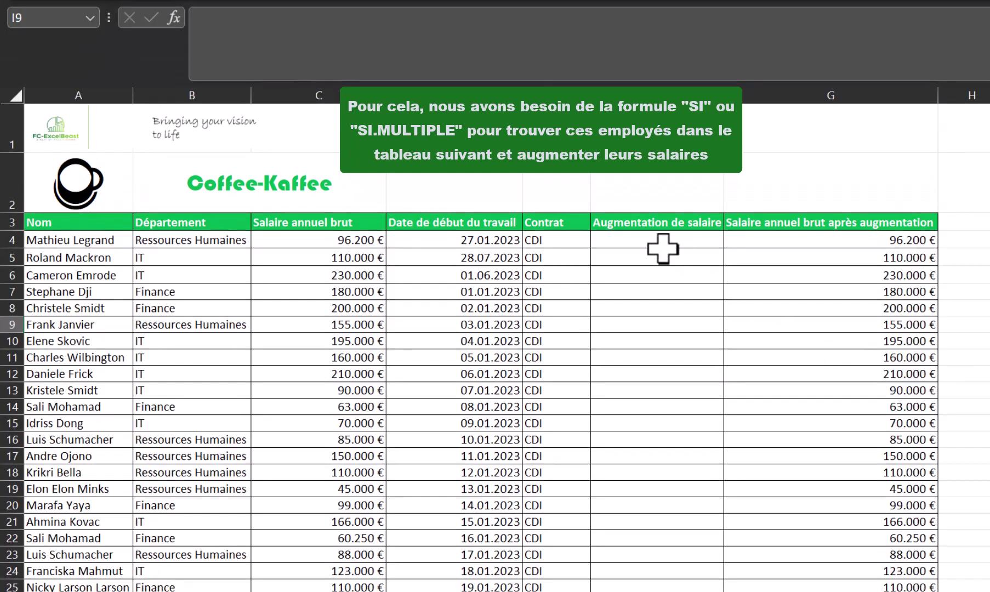
Step: Start an SI formula in F4 with the condition A4=$I$4, keeping the I4 reference absolute
click(662, 248)
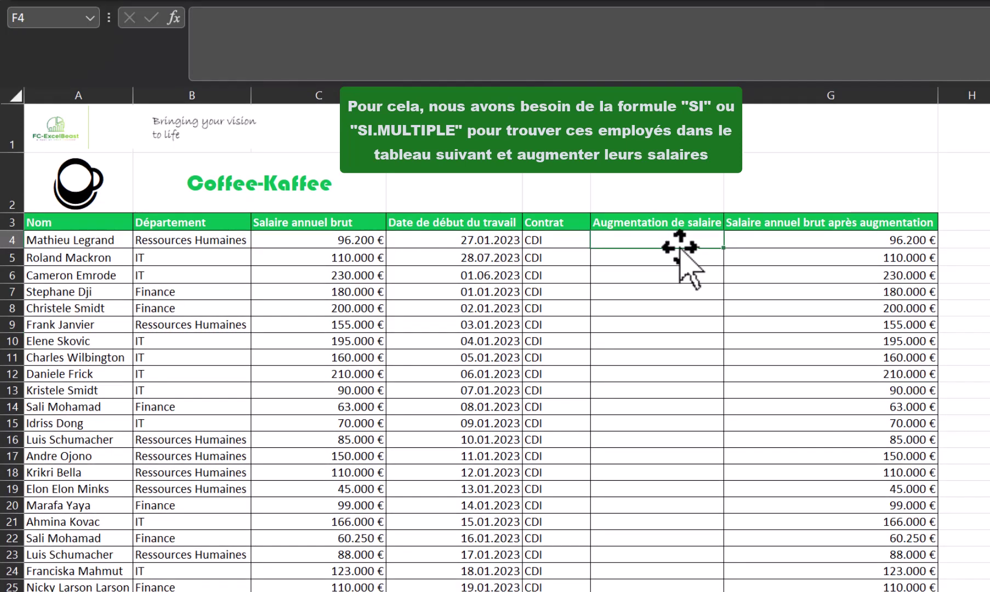
click(214, 41)
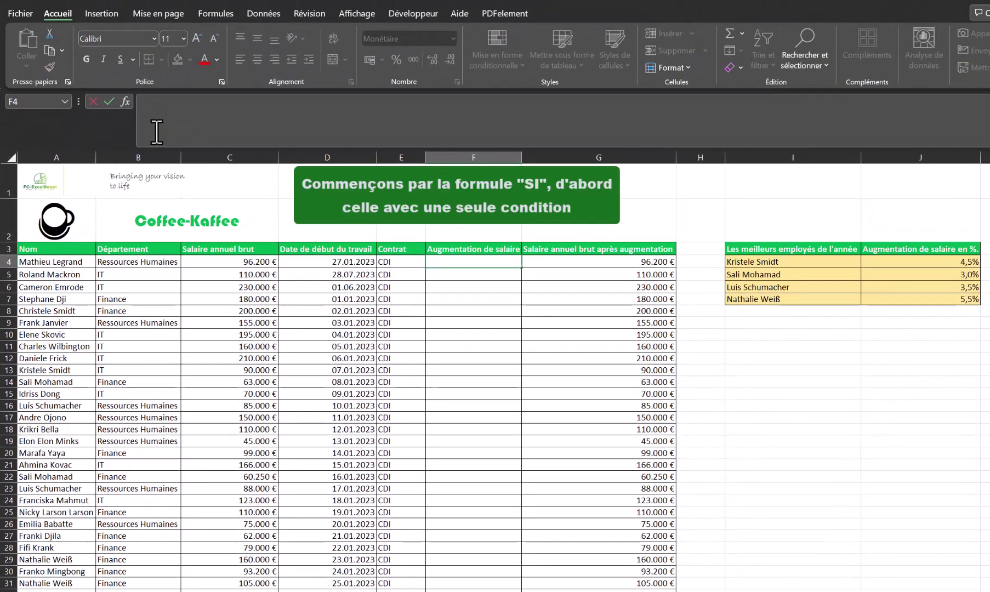
text(=)
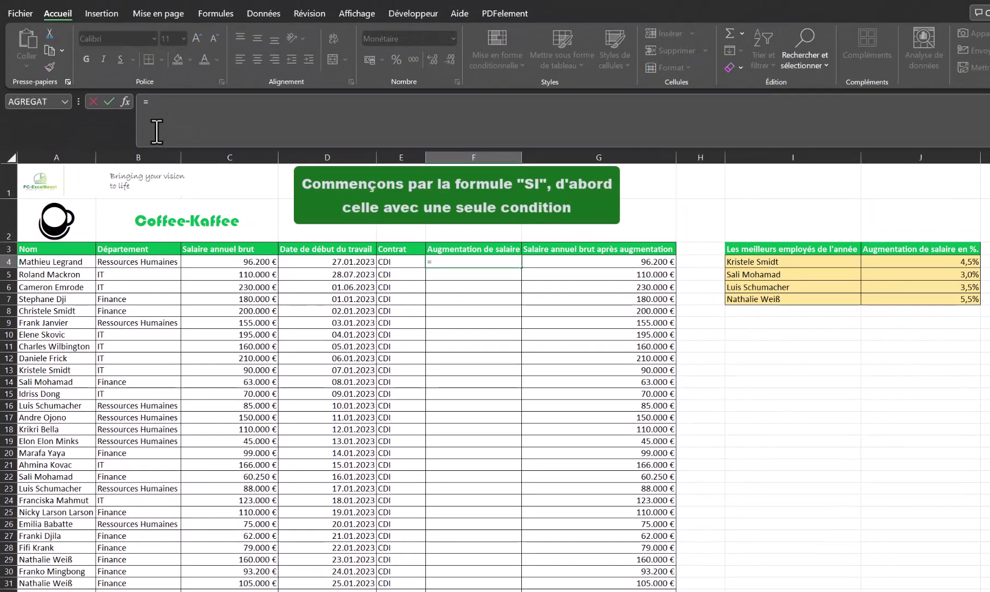
text(SI)
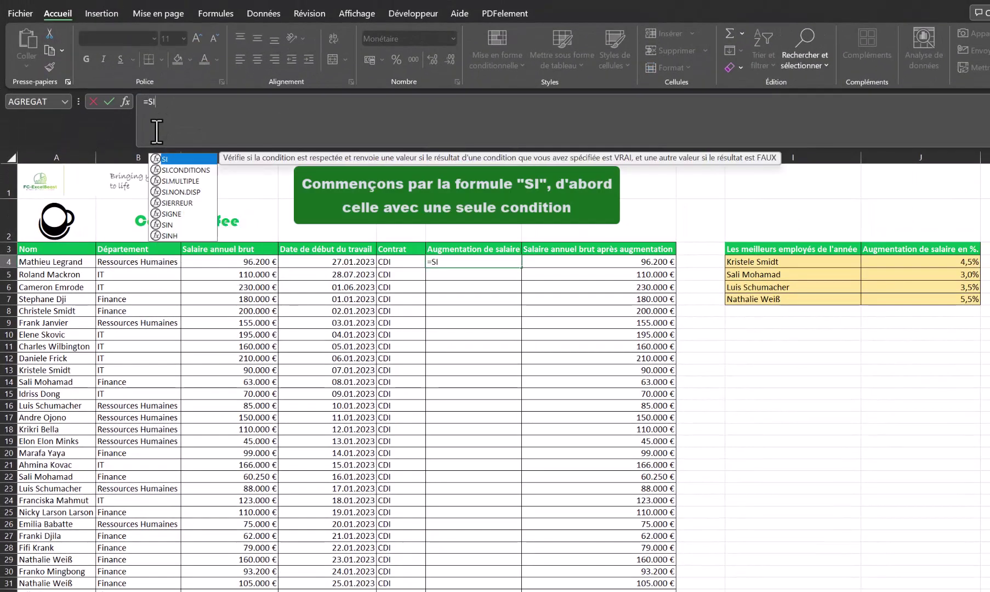
double_click(176, 158)
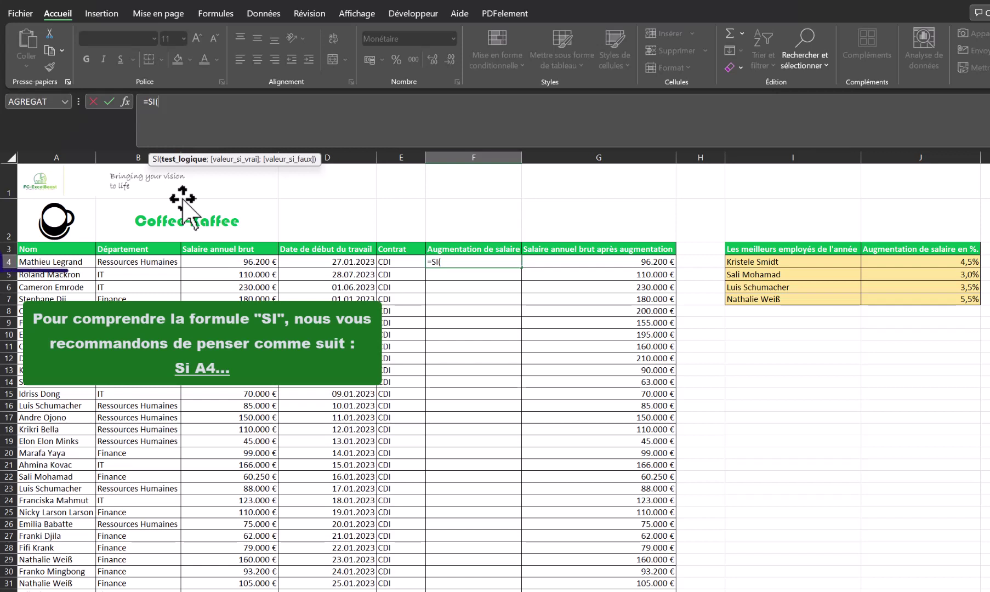
click(59, 264)
text(=)
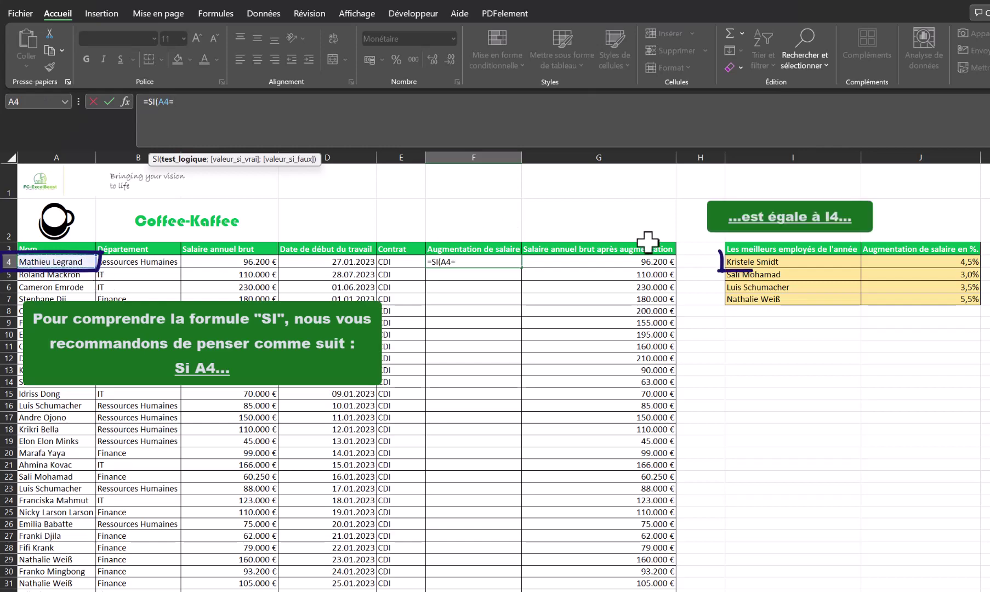
click(761, 262)
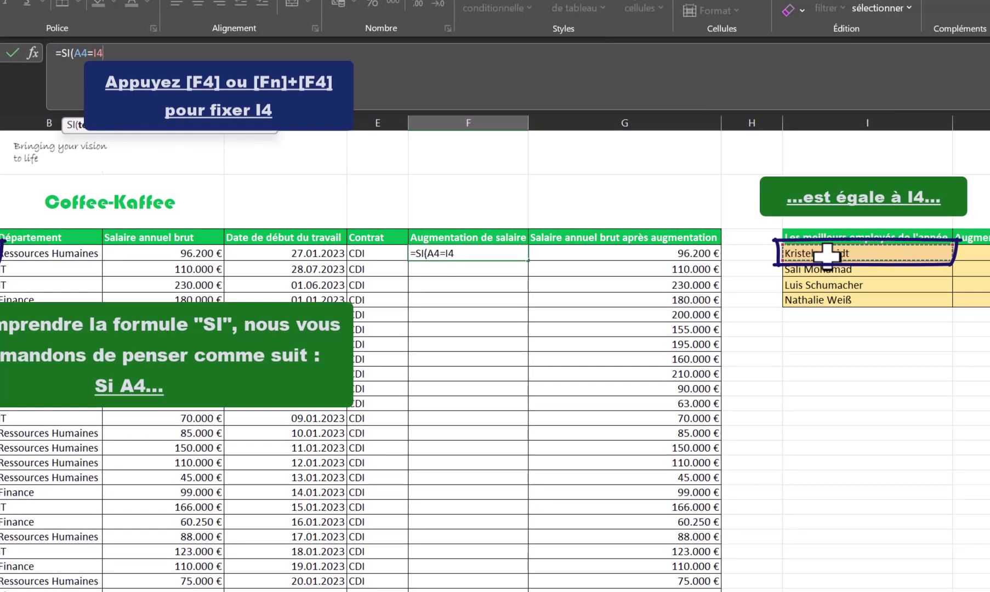
key(F4)
text(;)
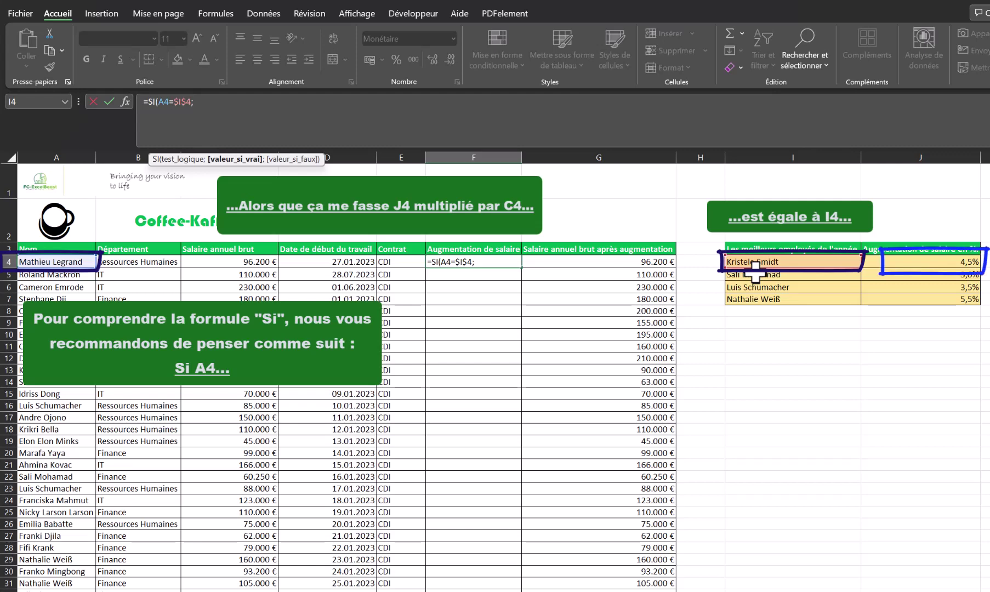
Step: Complete the F4 formula with $J$4*C4 as the value if true and 0 as the value if false
click(928, 263)
key(F4)
text(*)
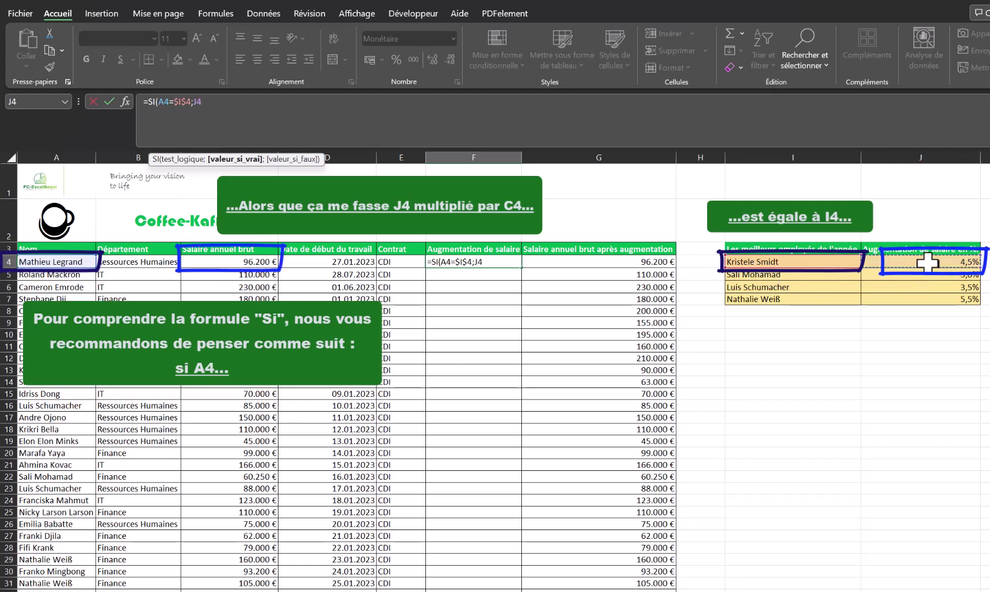
click(246, 263)
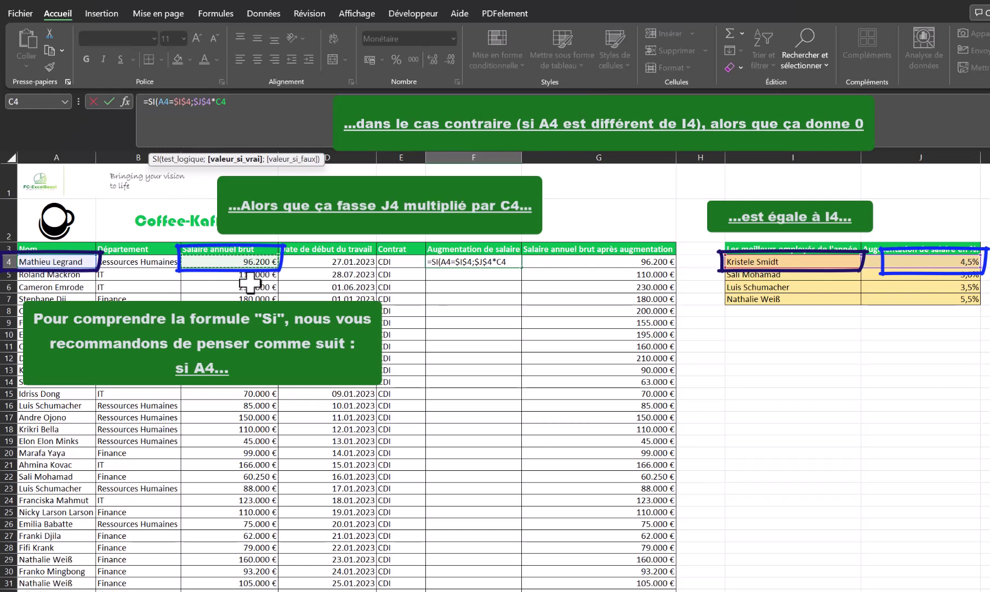
text(;0)
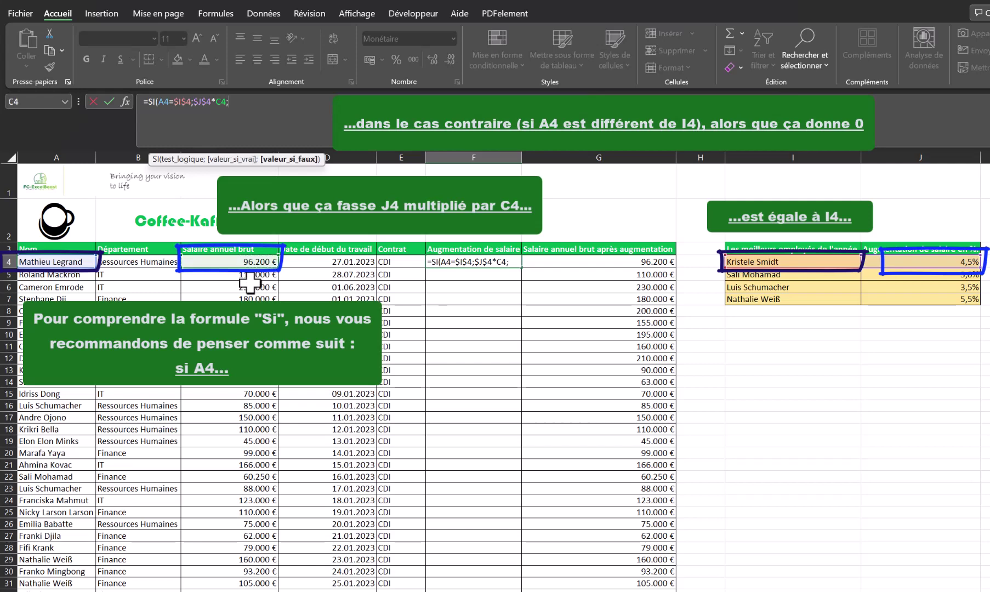
text())
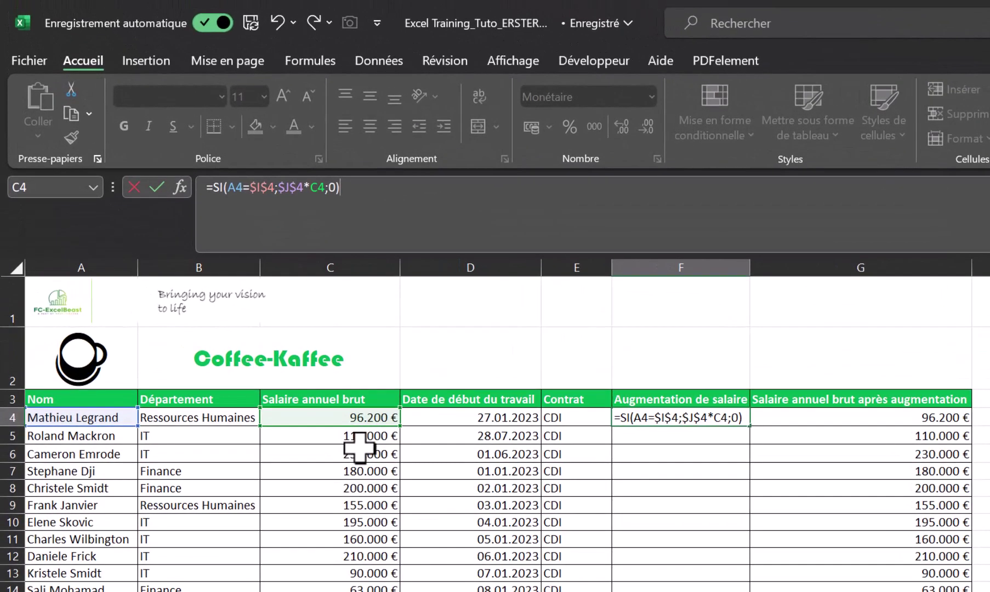
key(Return)
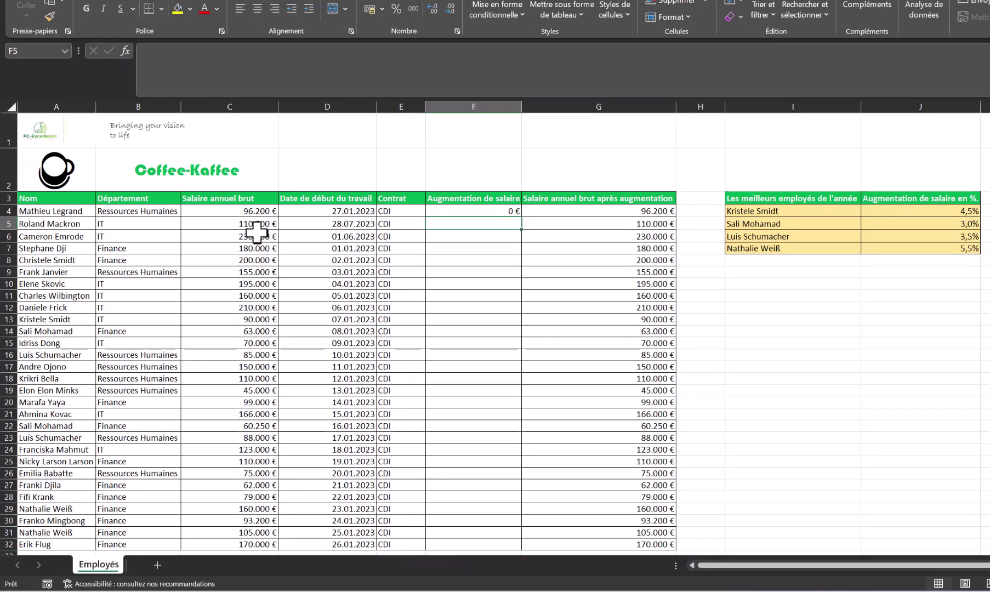
Step: Fill the F4 formula down to F32 and highlight the cells A13:G13 in yellow
click(507, 211)
drag(524, 219, 492, 542)
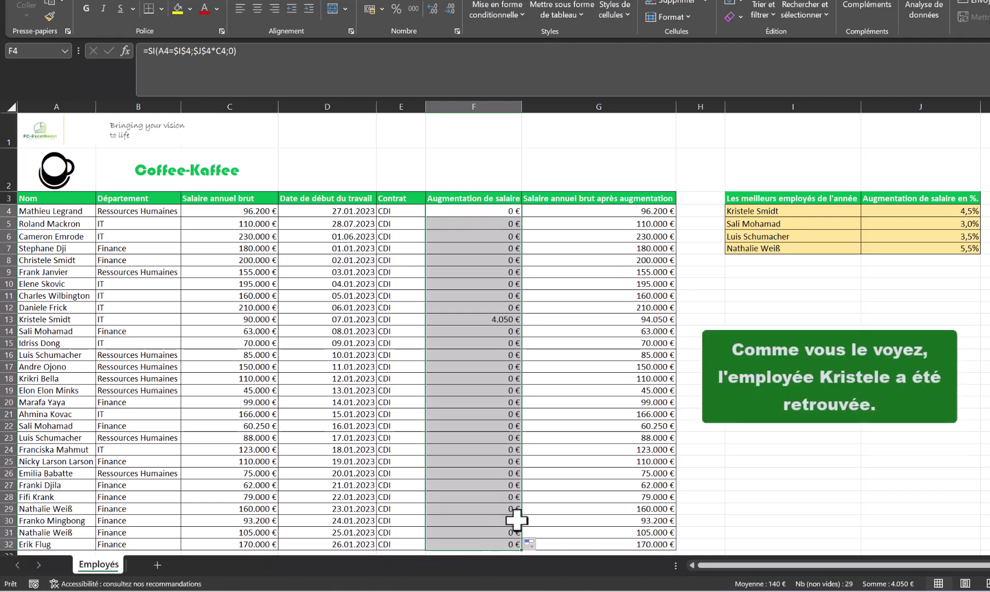
click(33, 320)
drag(234, 325, 589, 324)
click(180, 9)
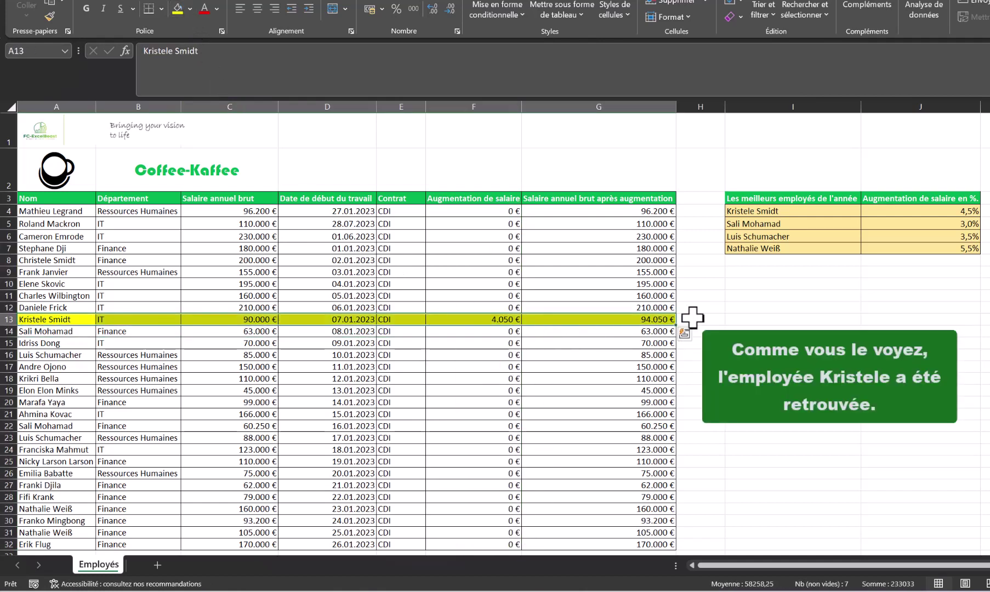
click(755, 320)
Step: Replace the closing 0 in F4's formula with a nested SI that tests A4=$I$5
click(472, 213)
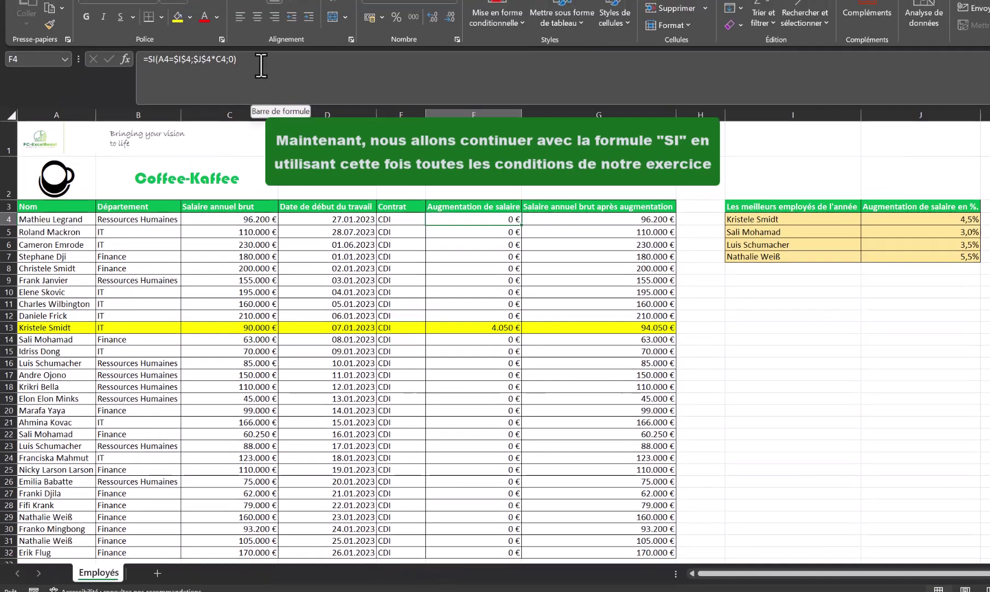
click(261, 57)
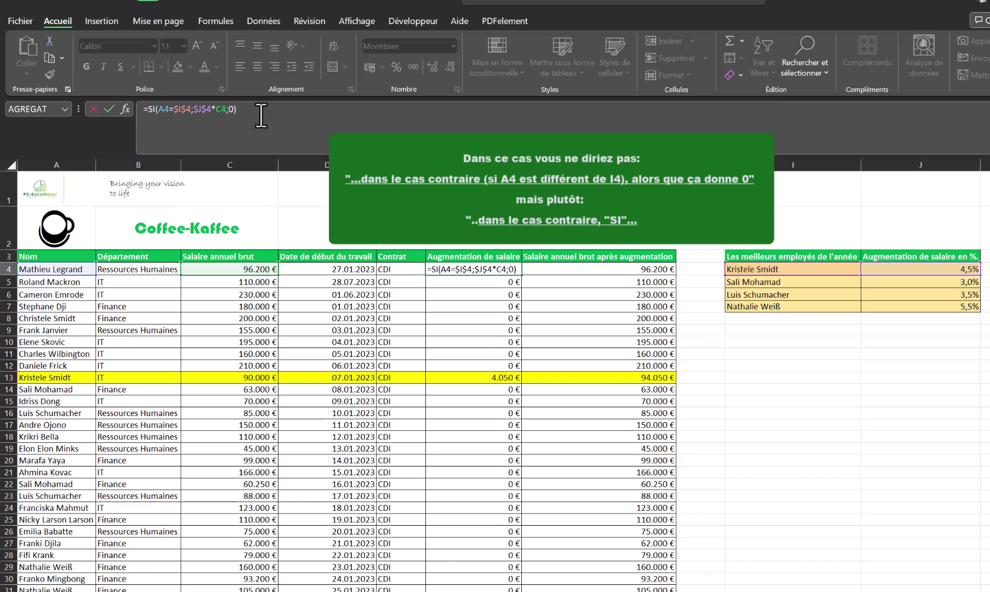
key(BackSpace)
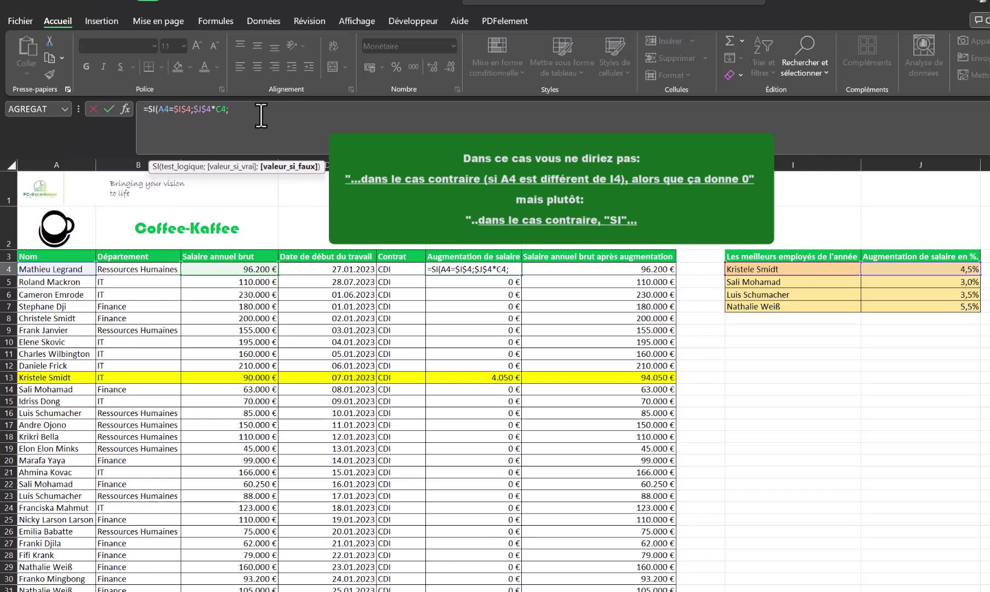
text(SI)
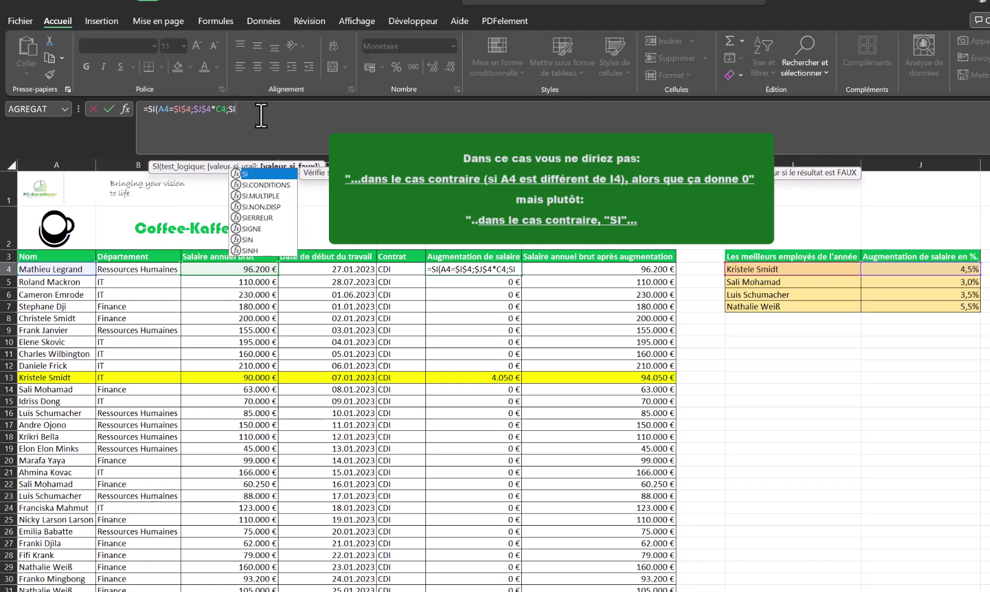
double_click(266, 174)
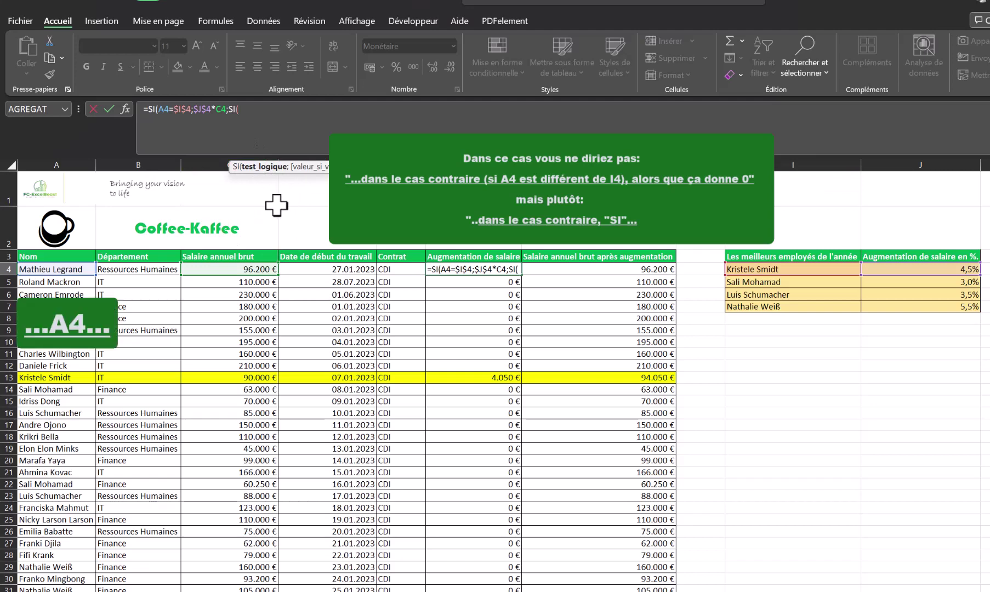
click(76, 269)
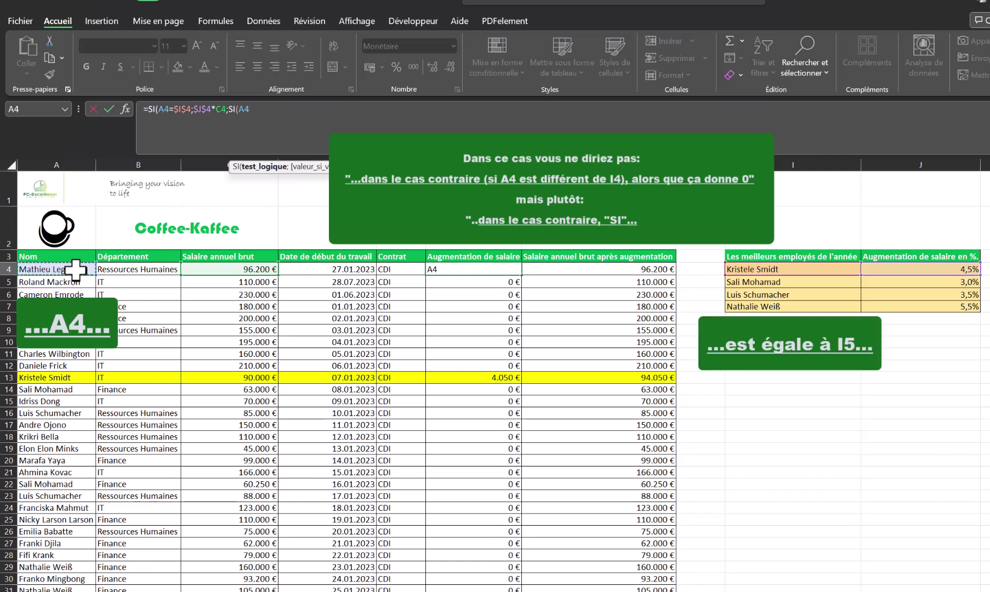
text(=)
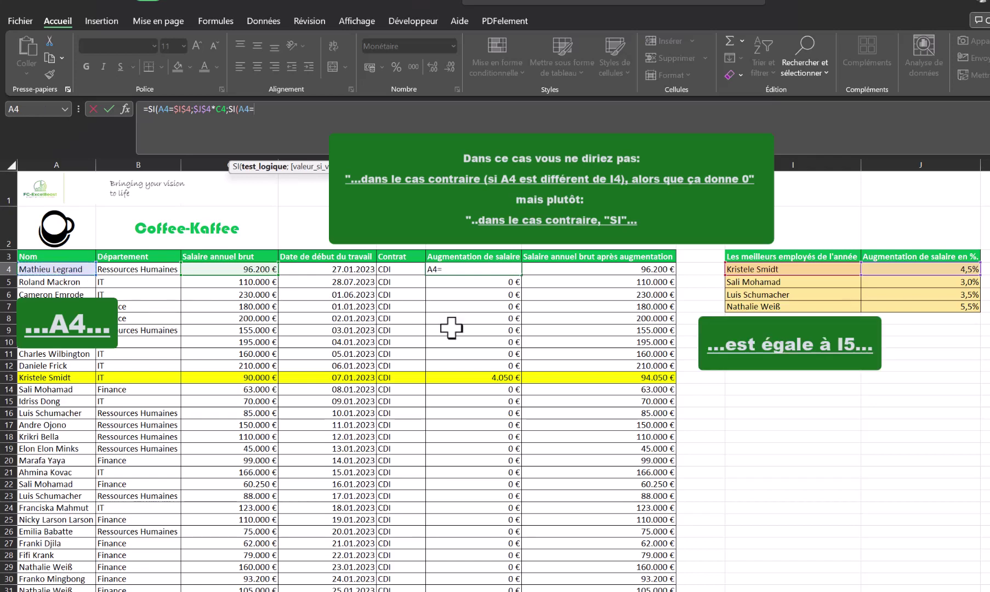
click(756, 281)
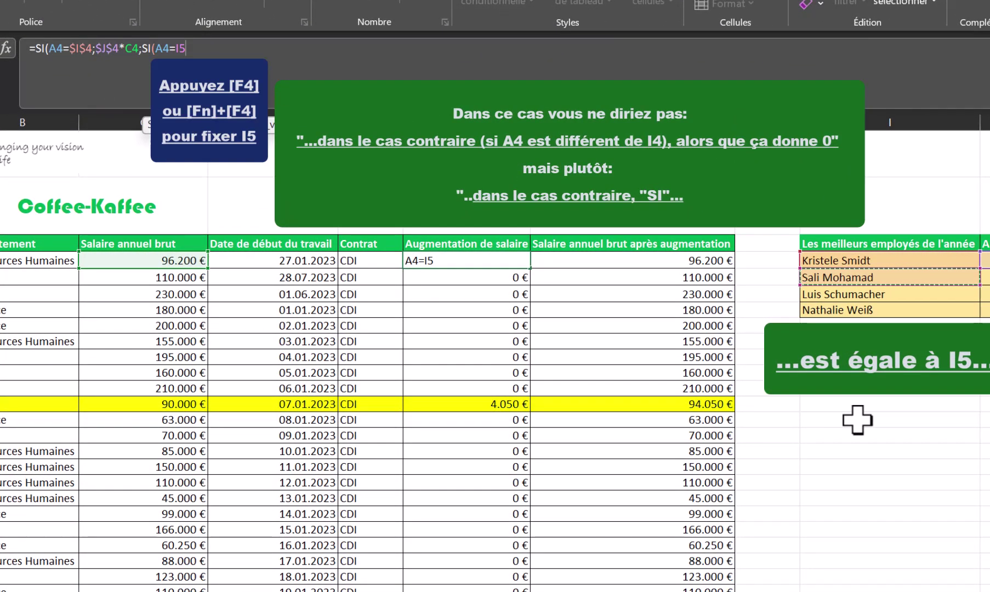
key(F4)
text(;)
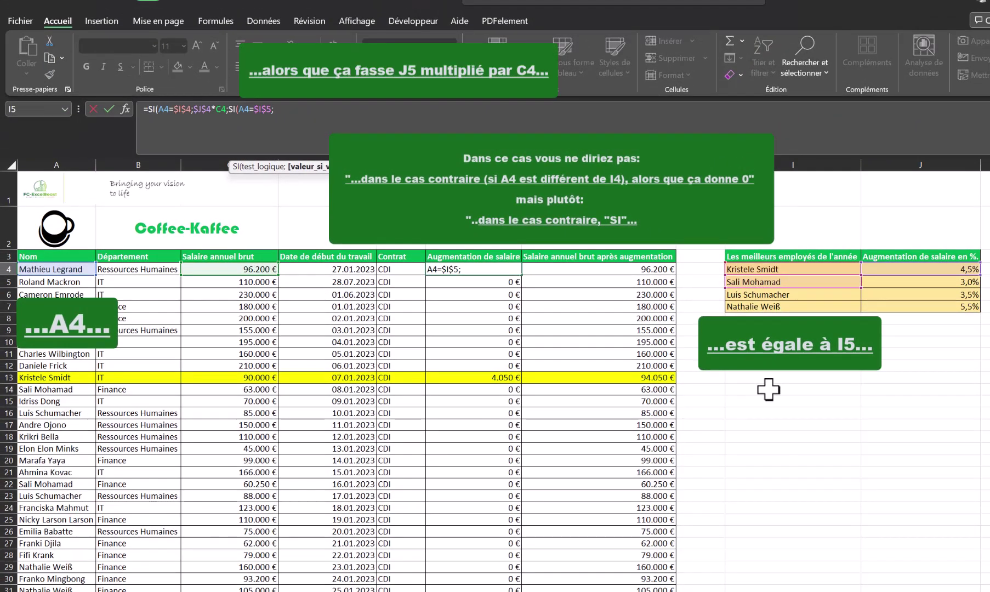
Step: Give the second SI in F4 the value if true $J$5*C4, with the J5 reference absolute
click(914, 283)
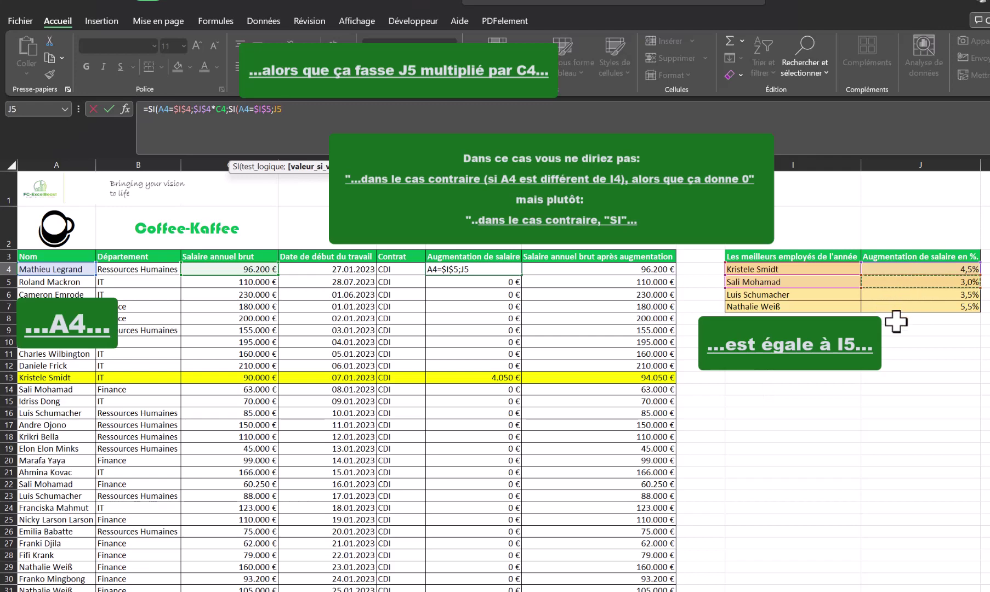
key(F4)
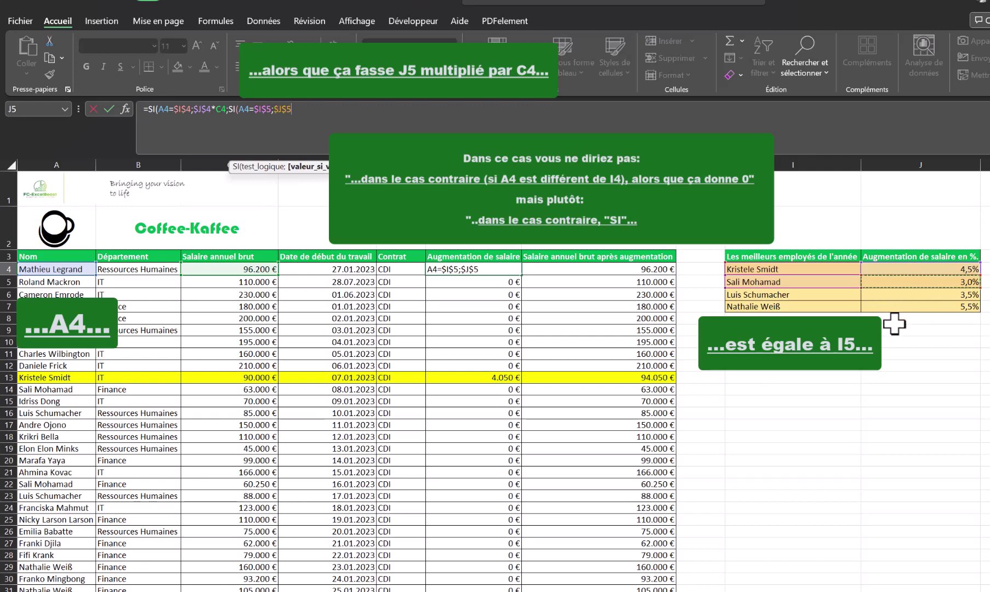
text(*)
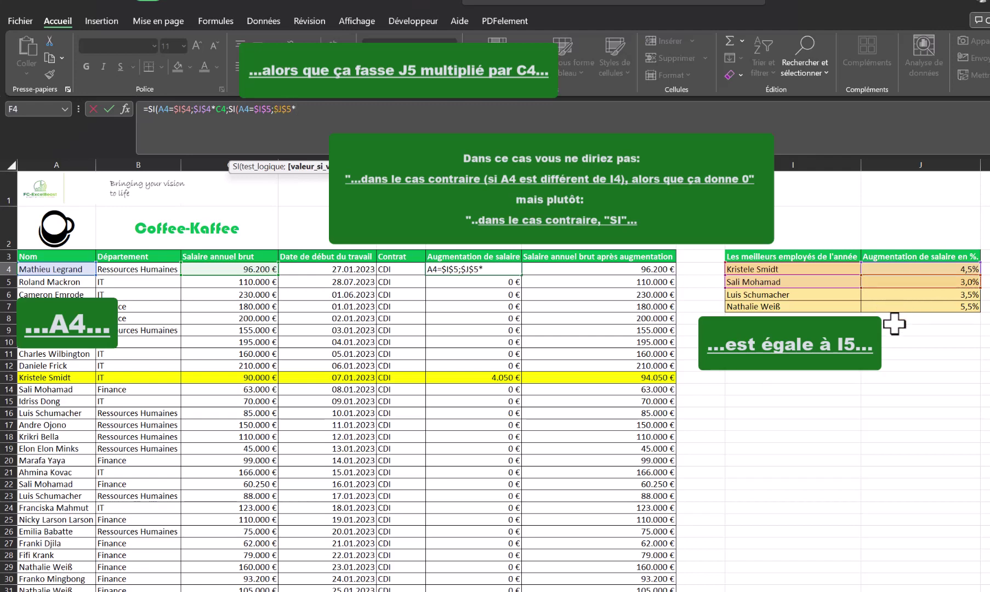
click(258, 268)
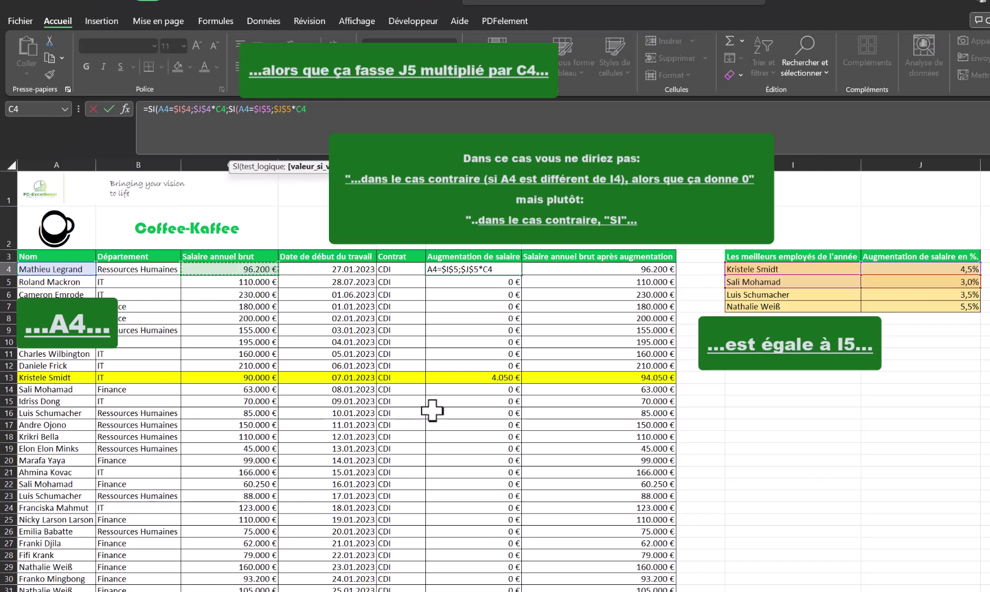
text(;)
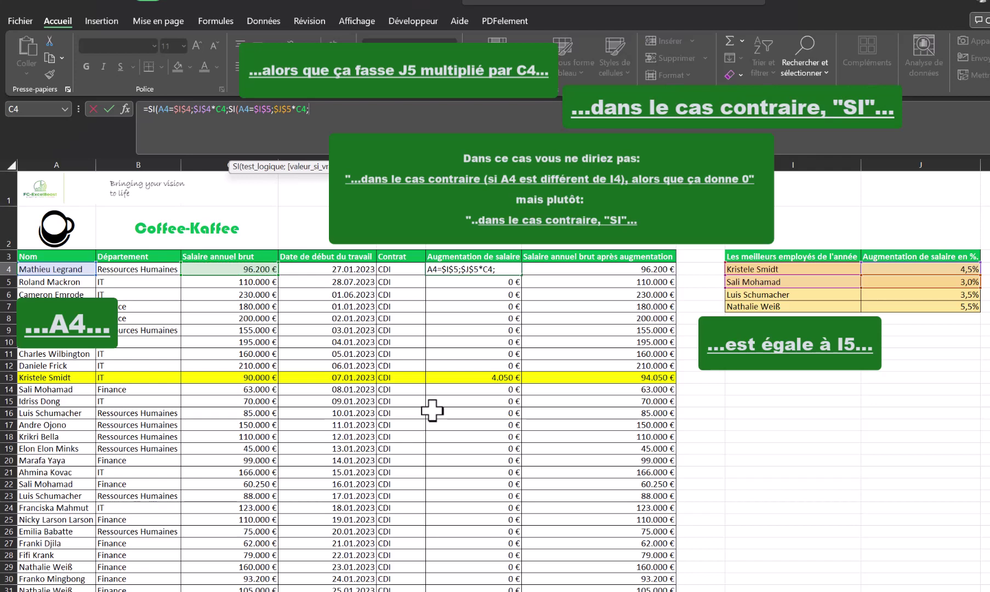
Step: Add a third nested SI to the F4 formula with the condition A4=$I$6, keeping I6 absolute
text(SI)
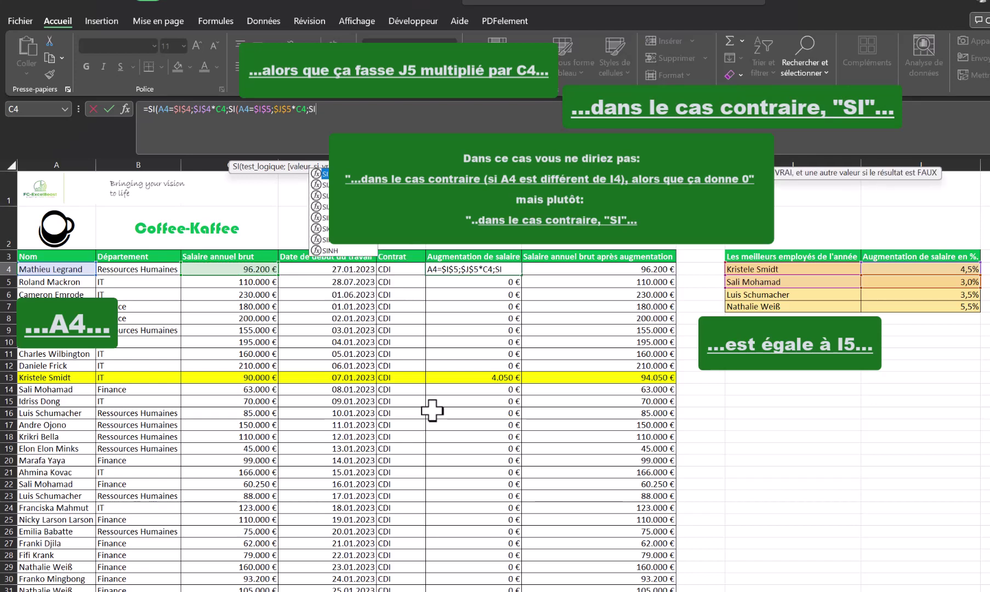
text(()
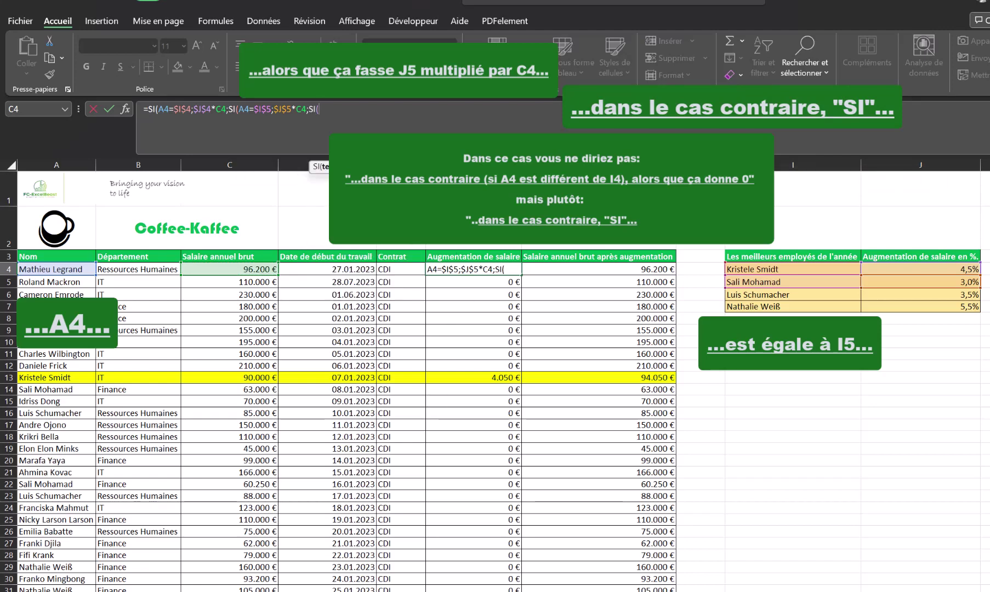
click(52, 269)
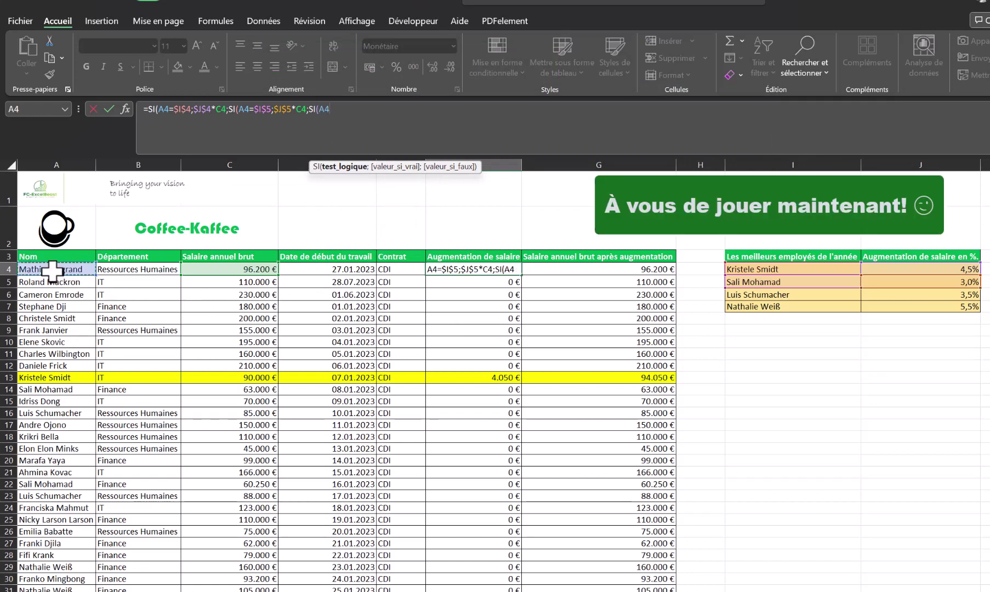
text(=)
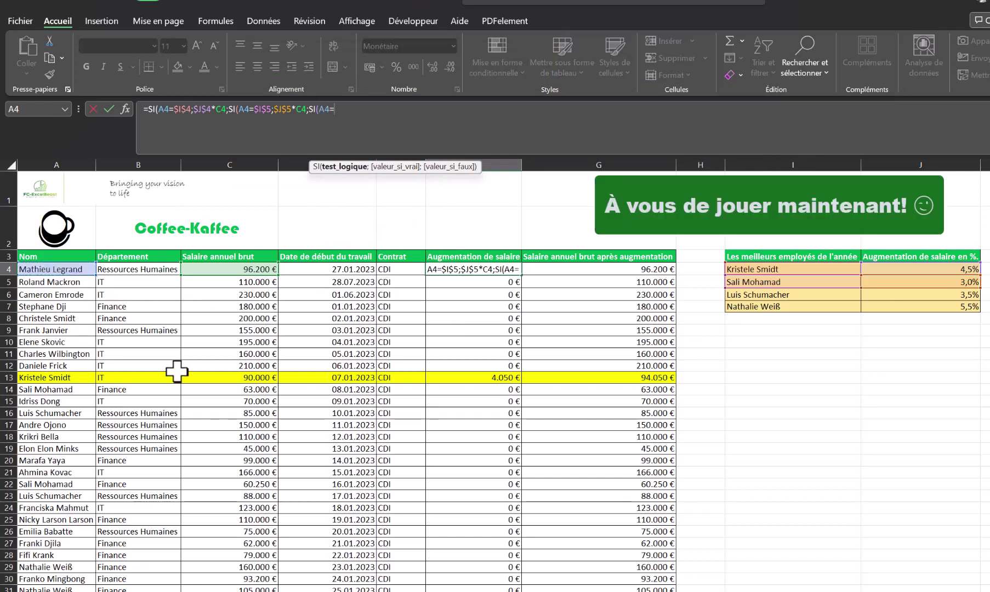
click(767, 297)
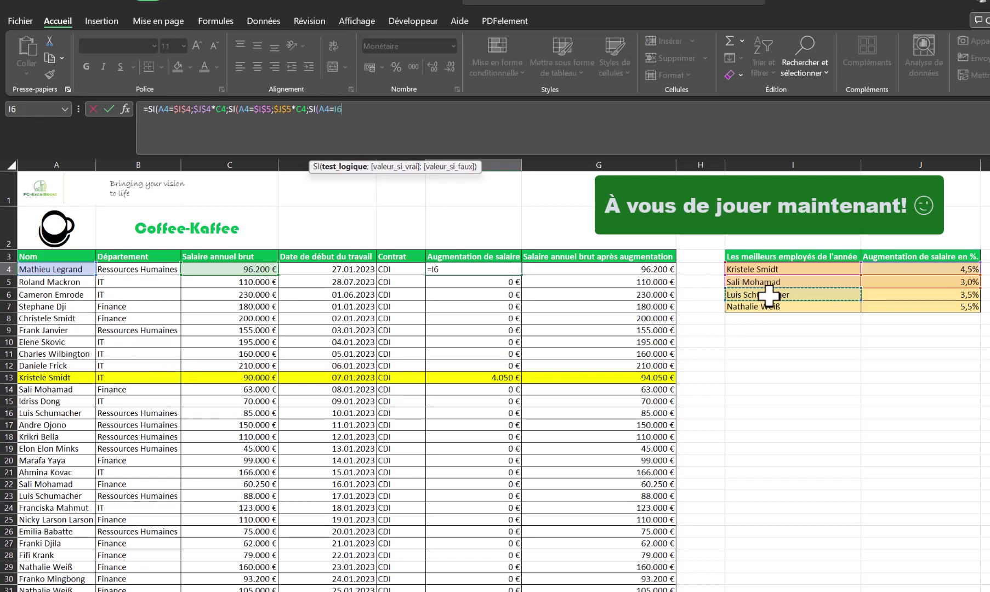
key(F4)
text(;)
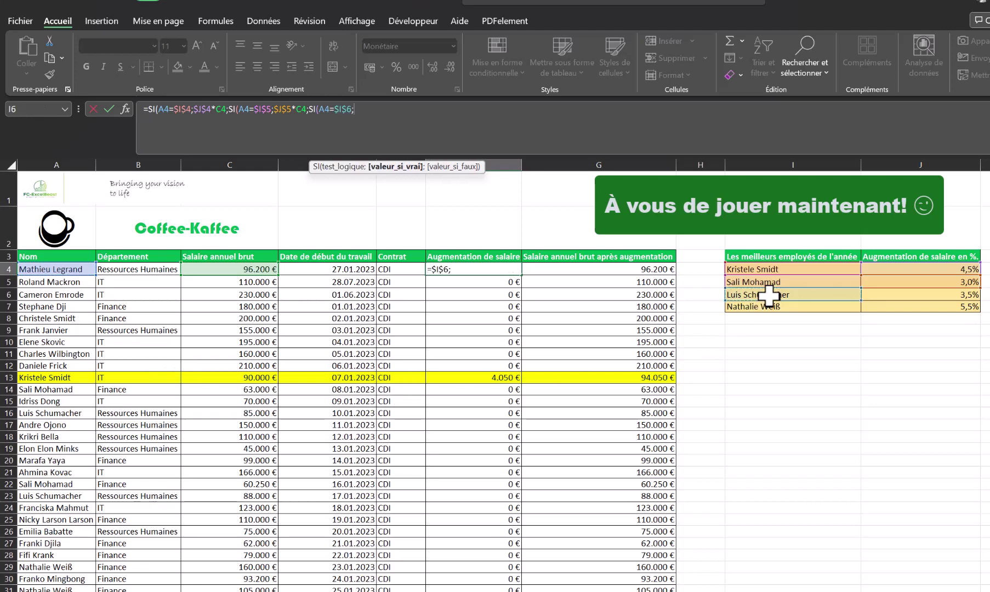
Step: Give the third SI in F4 the value if true $J$6*C4, with the J6 reference absolute
click(892, 296)
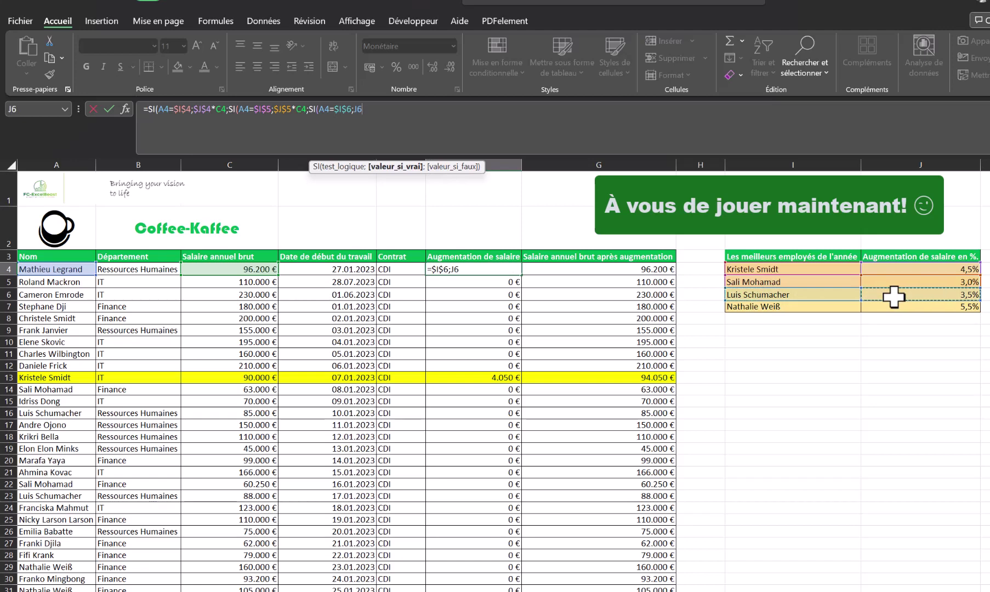
key(F4)
text(*)
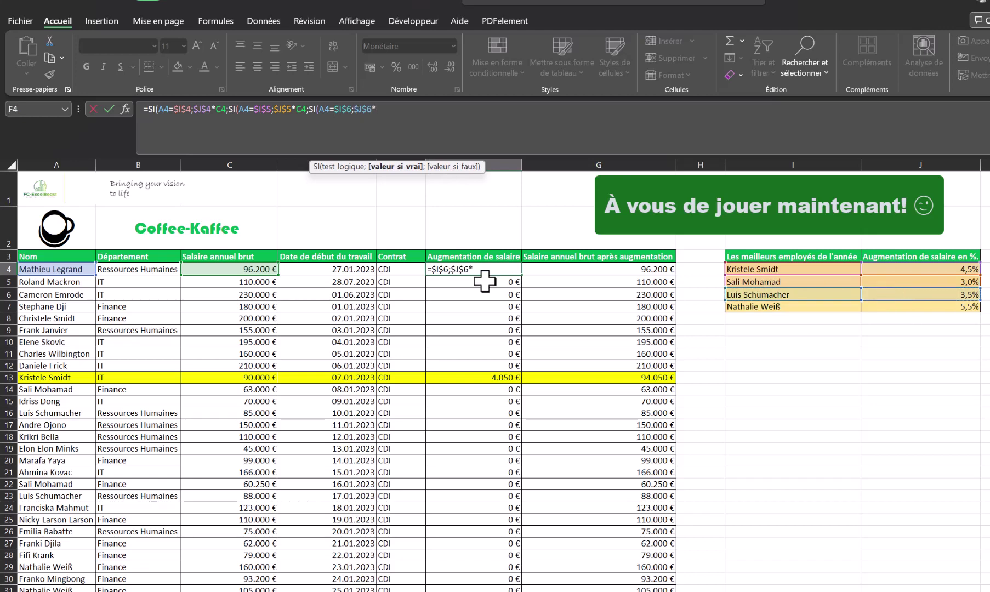
click(252, 267)
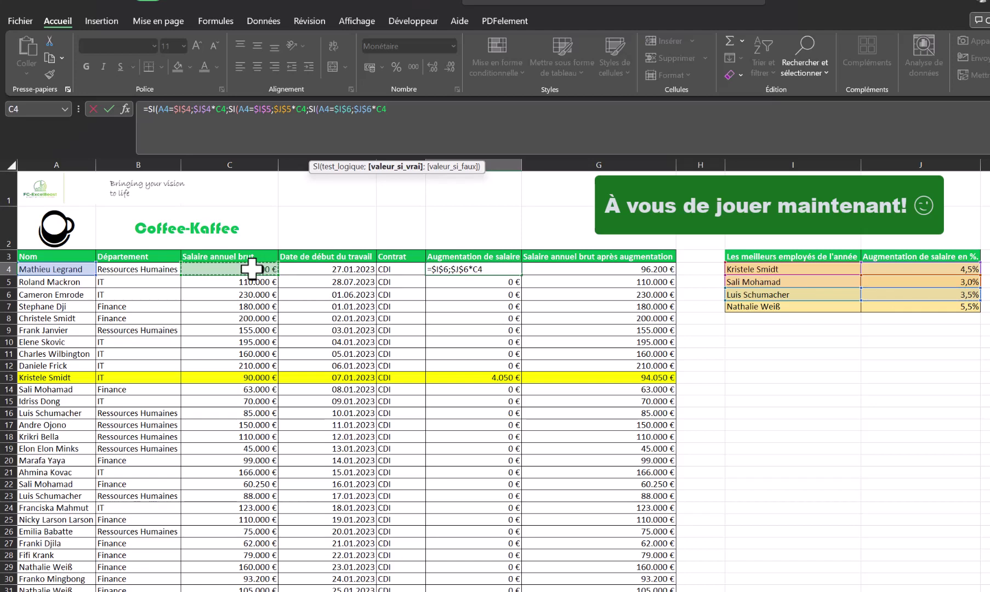
text(;)
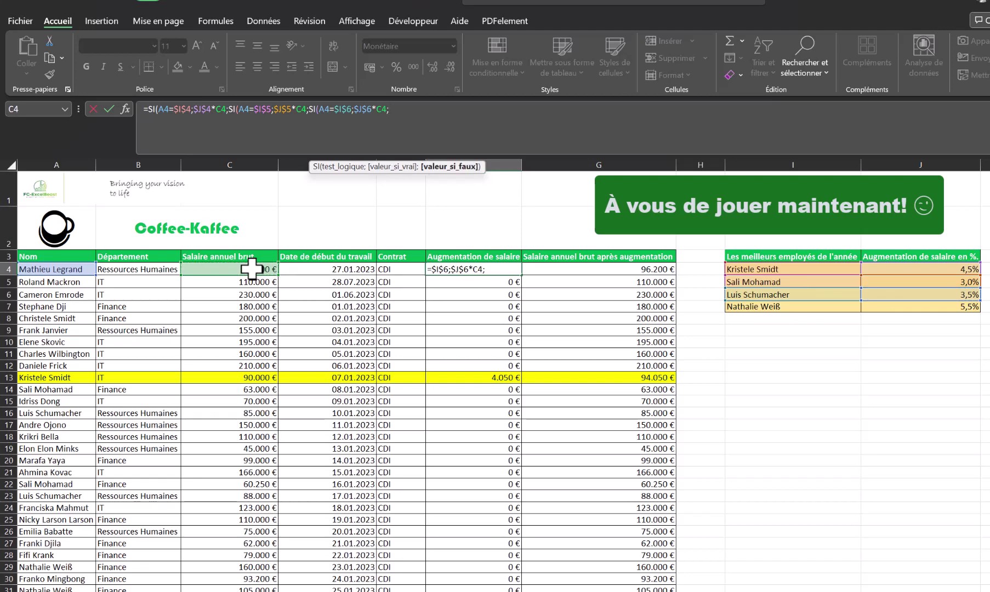
Step: Add a fourth nested SI to the F4 formula with the condition A4=$I$7, keeping I7 absolute
text(SI()
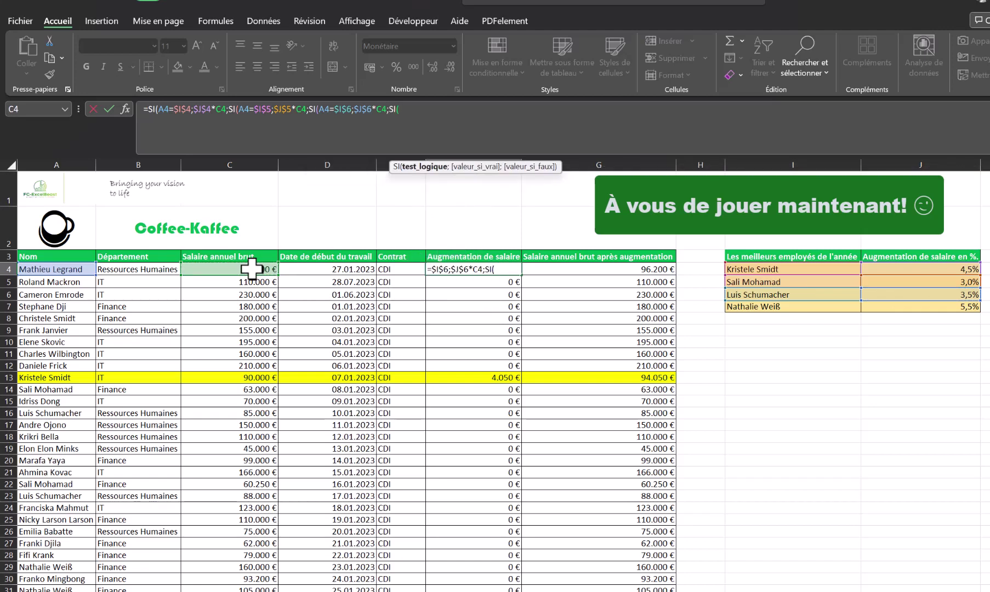
click(55, 269)
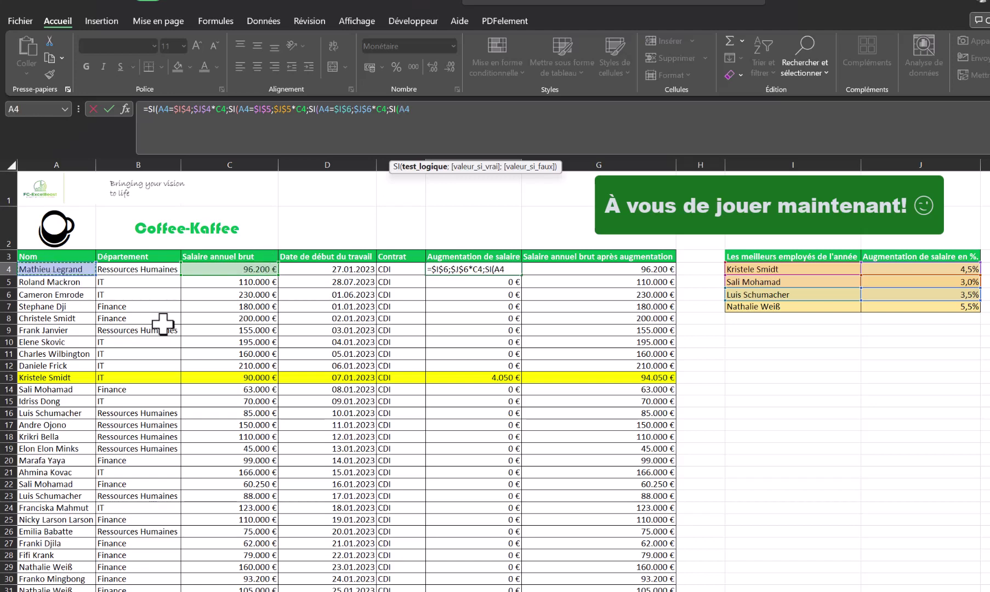
text(=)
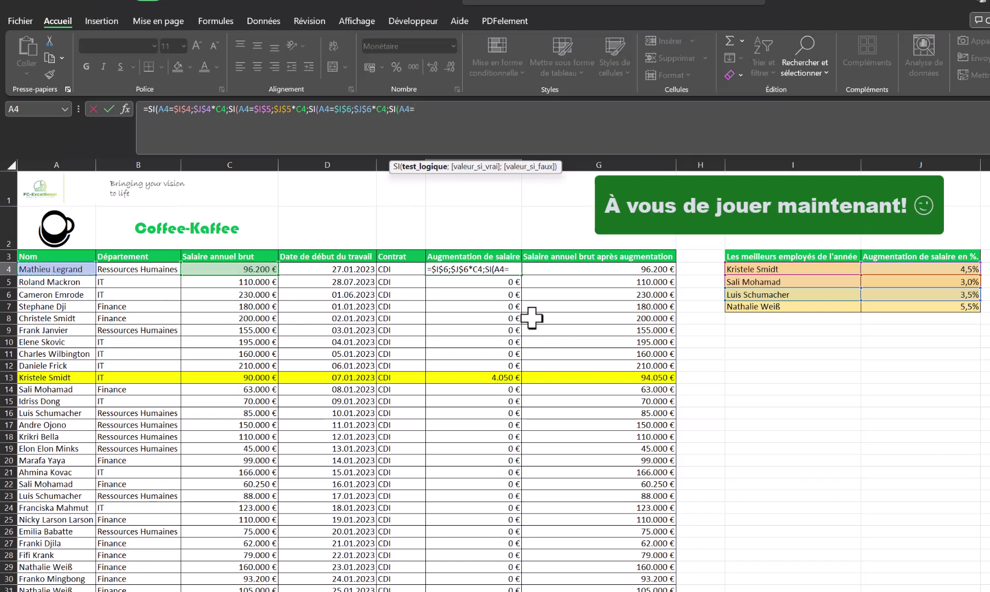
click(774, 306)
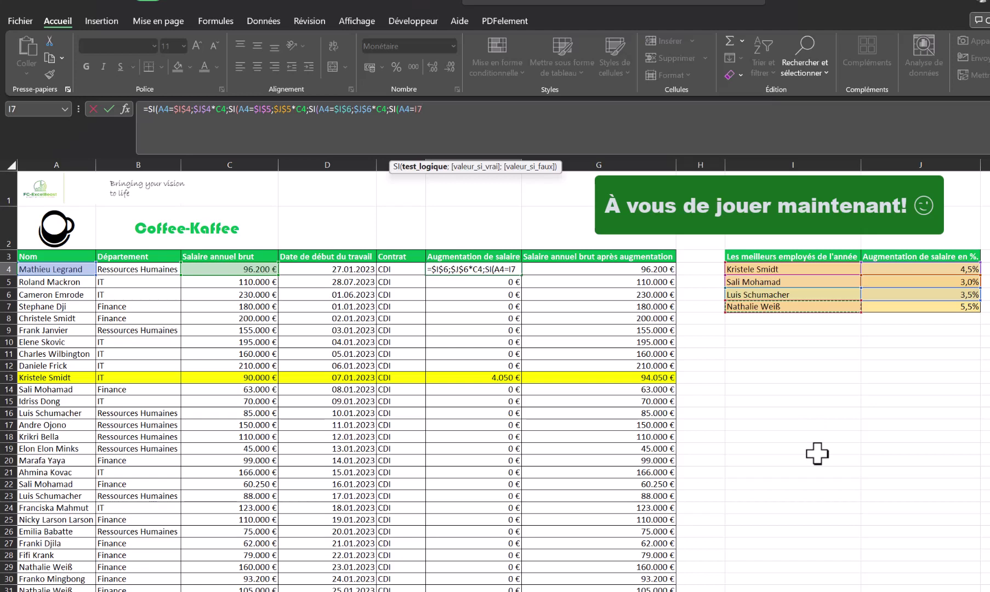
key(F4)
text(;)
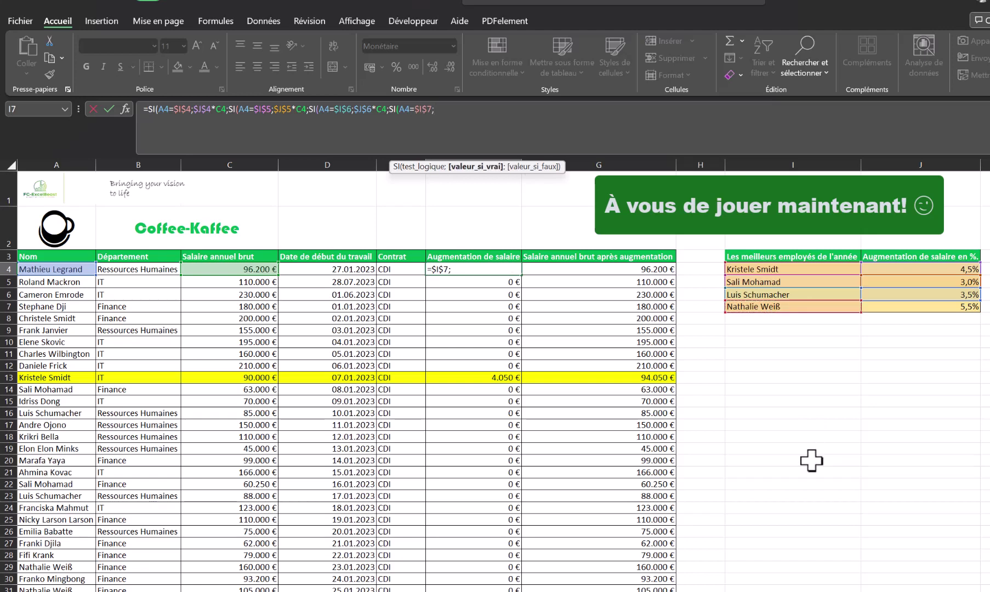
Step: Complete the fourth SI in F4 with $J$7*C4 if true and 0 if false, and close all four parentheses
click(897, 305)
key(F4)
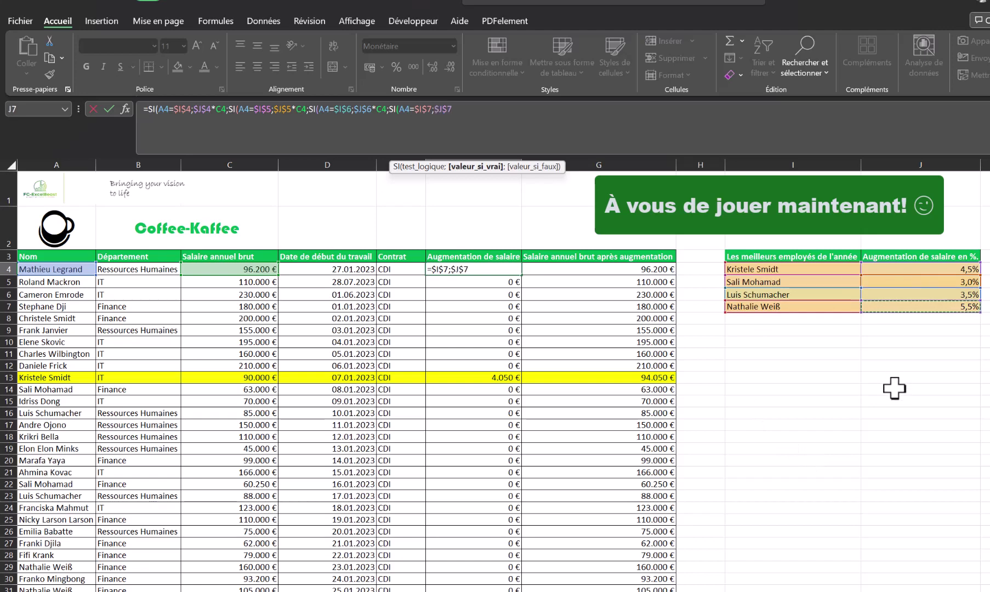
text(*)
click(252, 266)
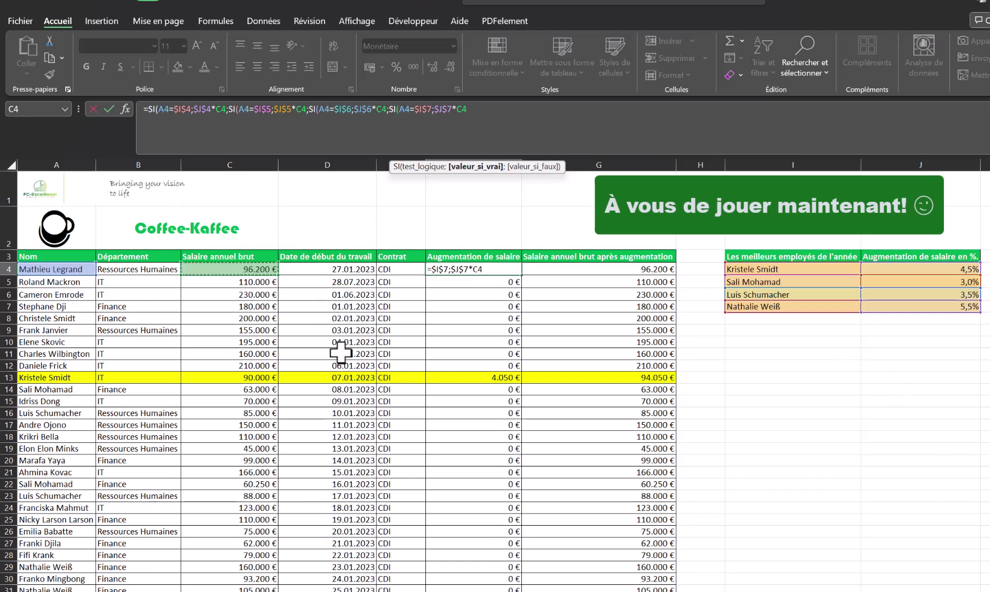
text(;0)
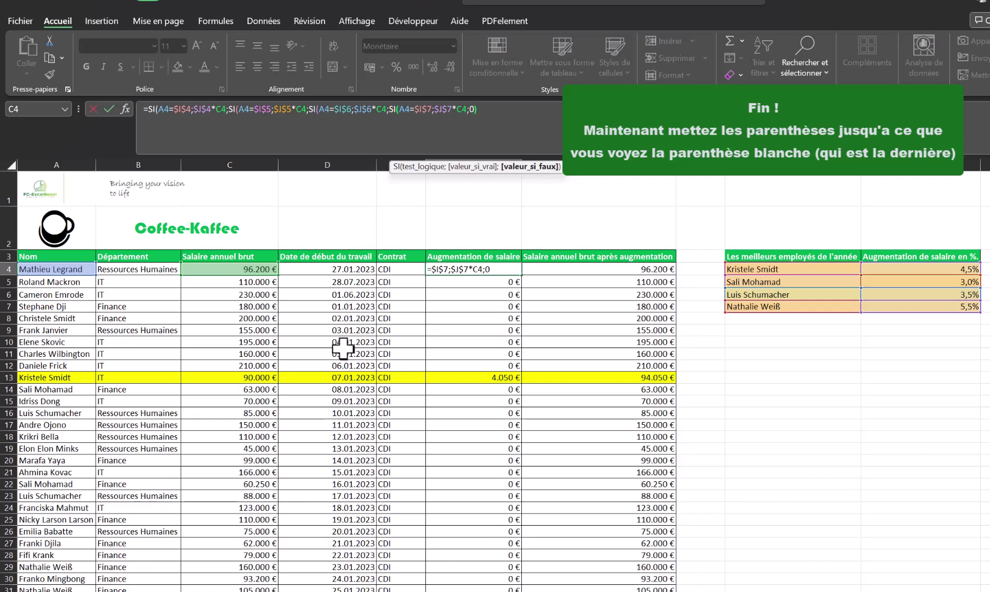
text()))))
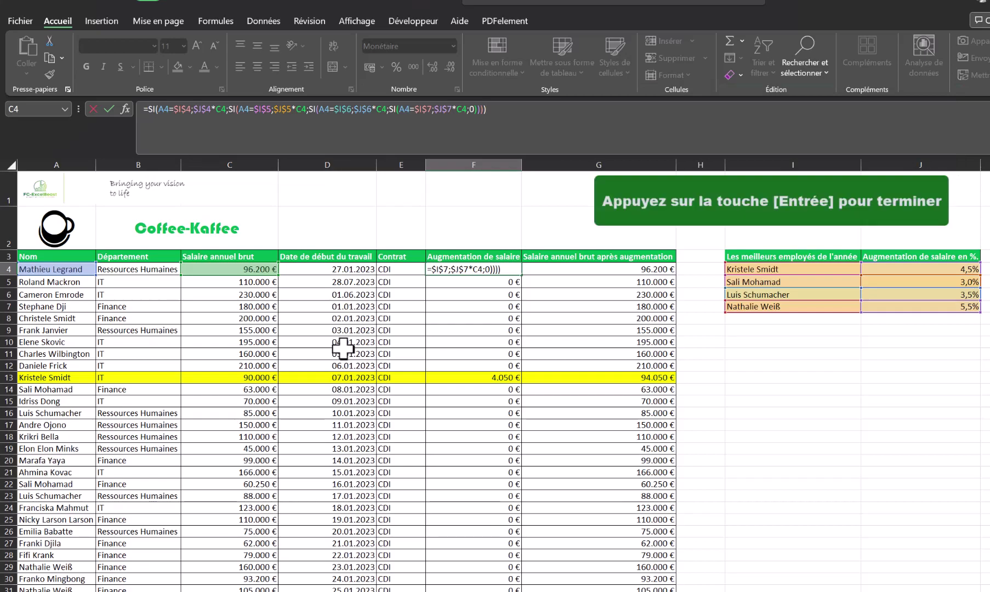
key(Return)
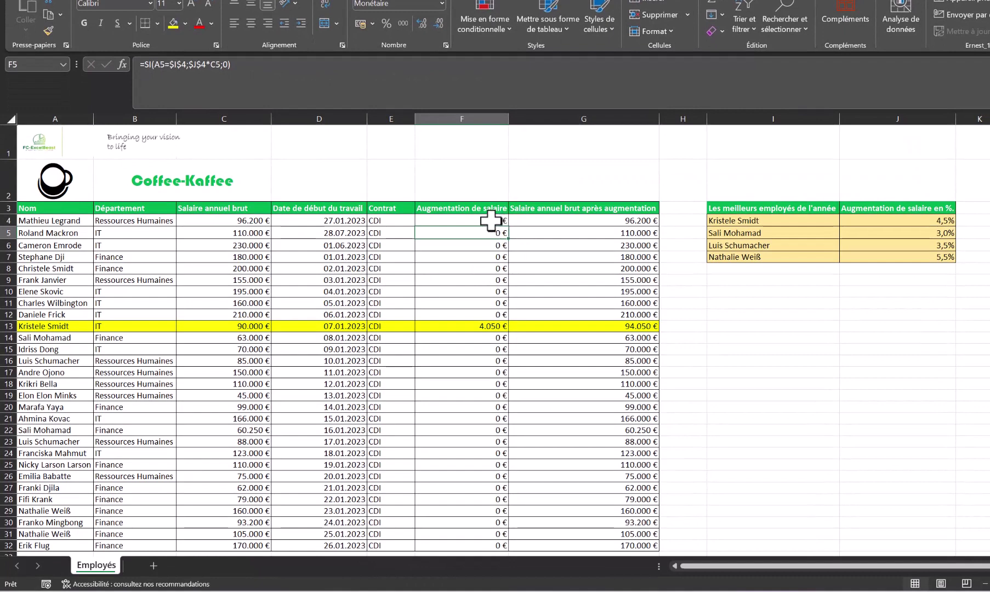
Step: Fill the nested SI formula from F4 down to F32 and select the cells A13:G13
click(501, 225)
drag(512, 229, 491, 544)
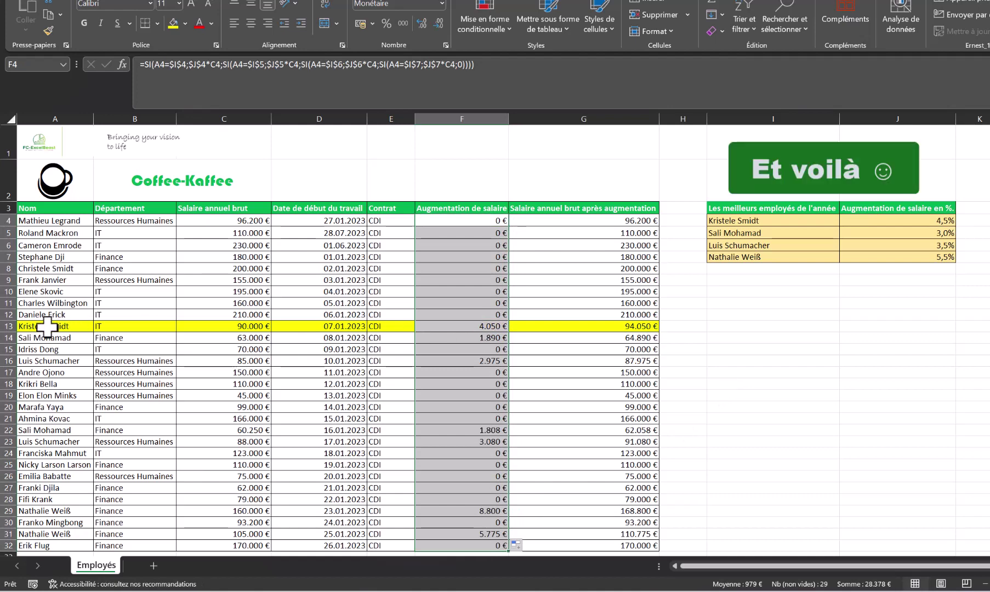
drag(24, 327, 288, 325)
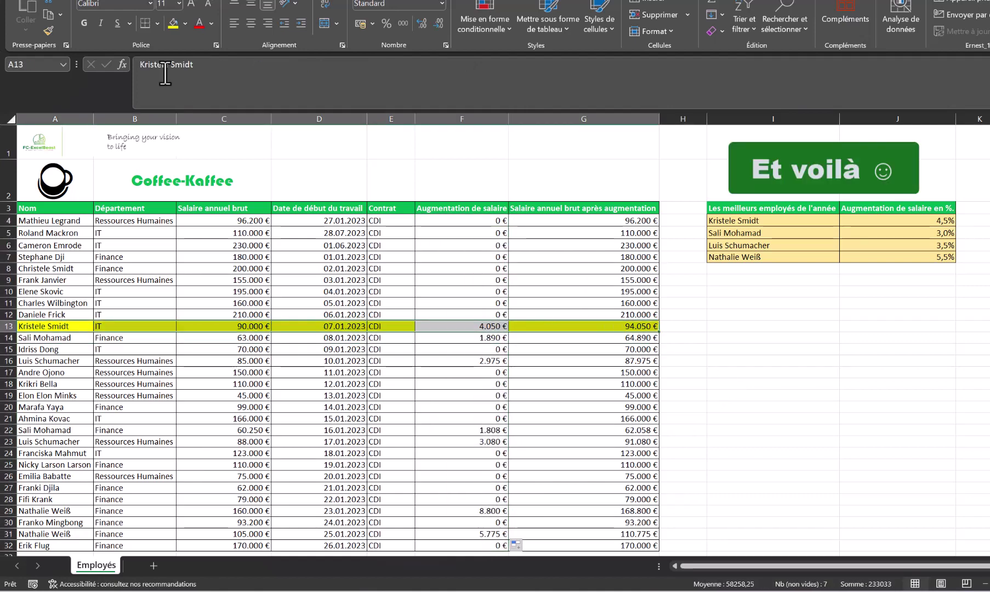
Step: Highlight the cells A22:G22 and A23:G23 in yellow
click(53, 428)
drag(53, 429, 584, 428)
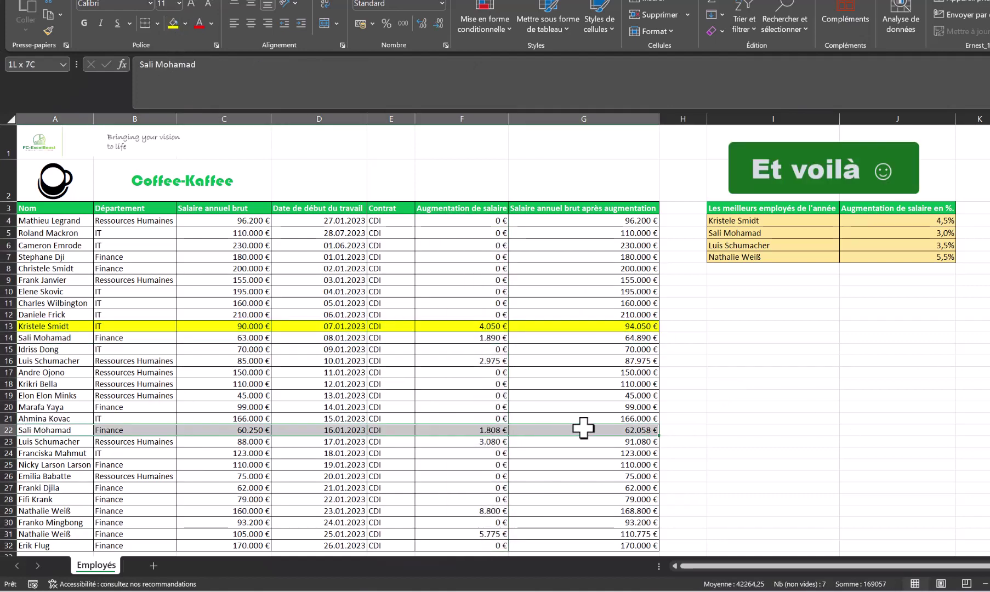
click(177, 24)
drag(40, 445, 603, 443)
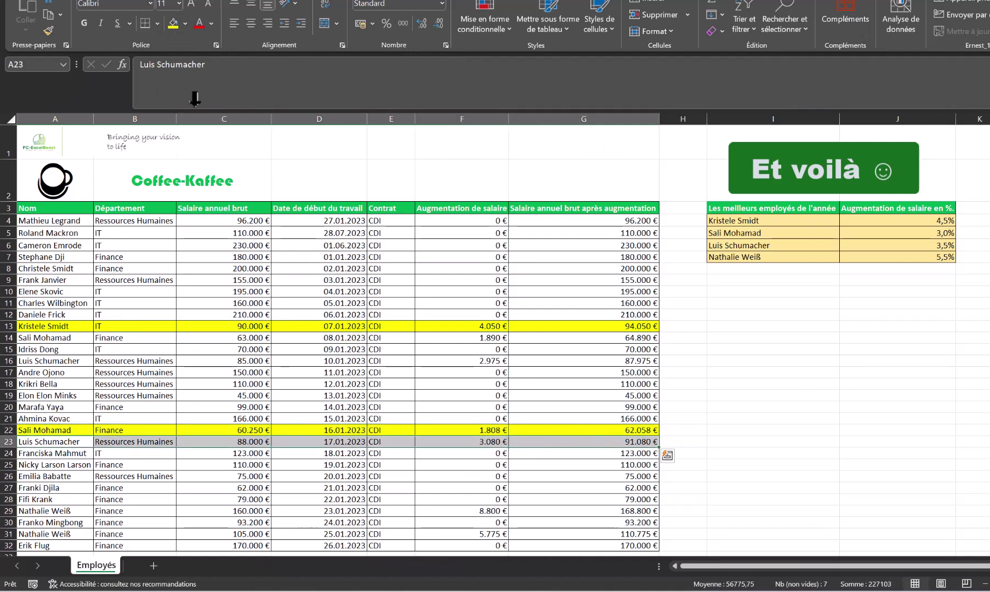
click(177, 24)
Step: Highlight the cells A29:G29 and A31:G31 in yellow
drag(30, 510, 582, 512)
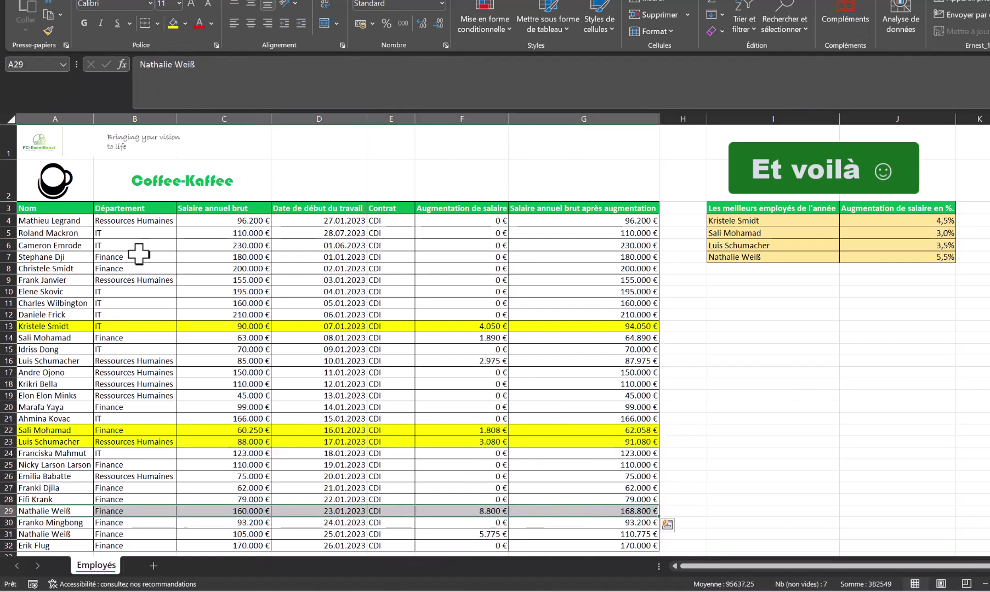
click(175, 24)
drag(43, 532, 641, 535)
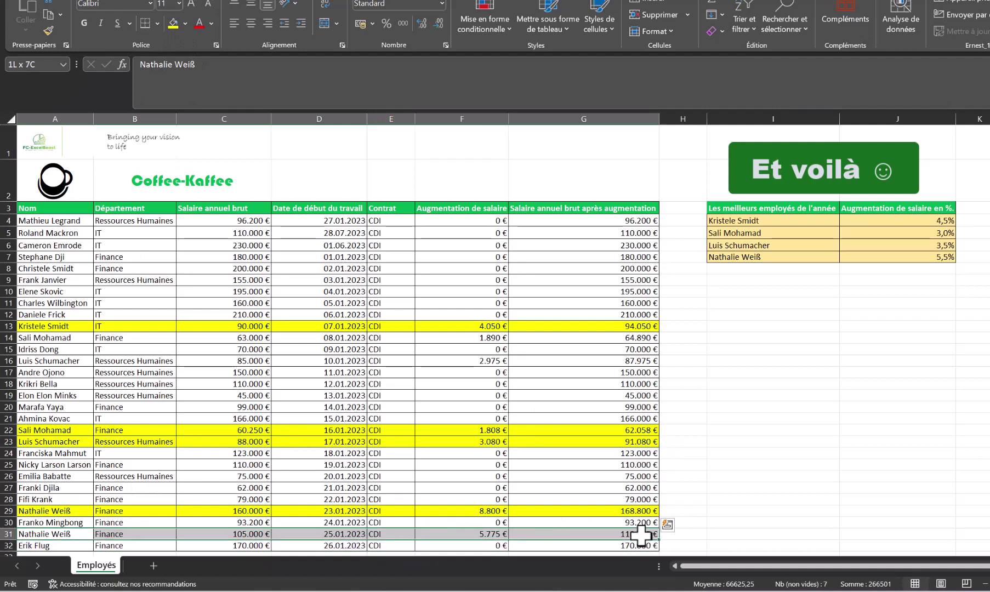
click(174, 24)
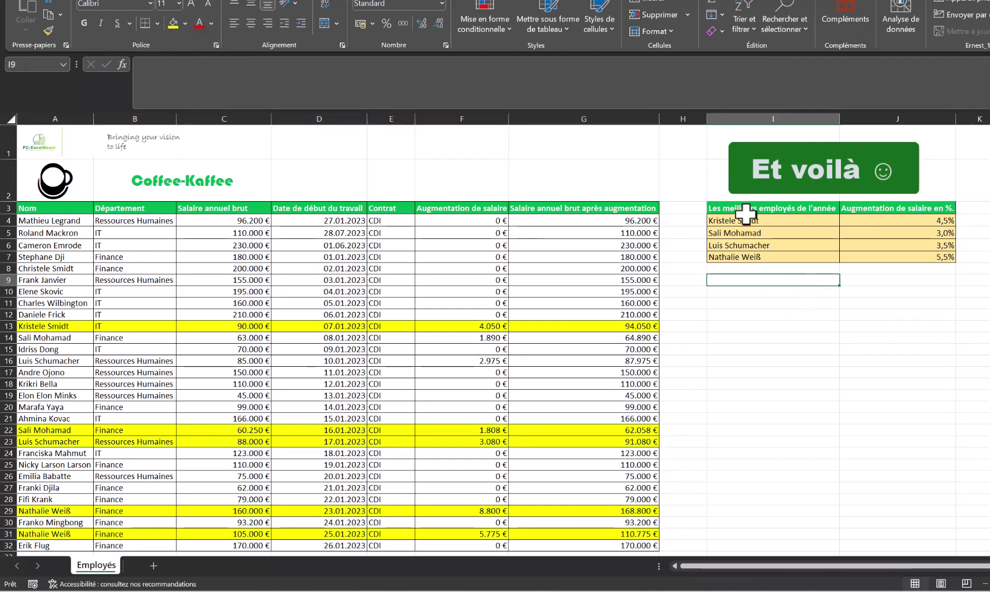